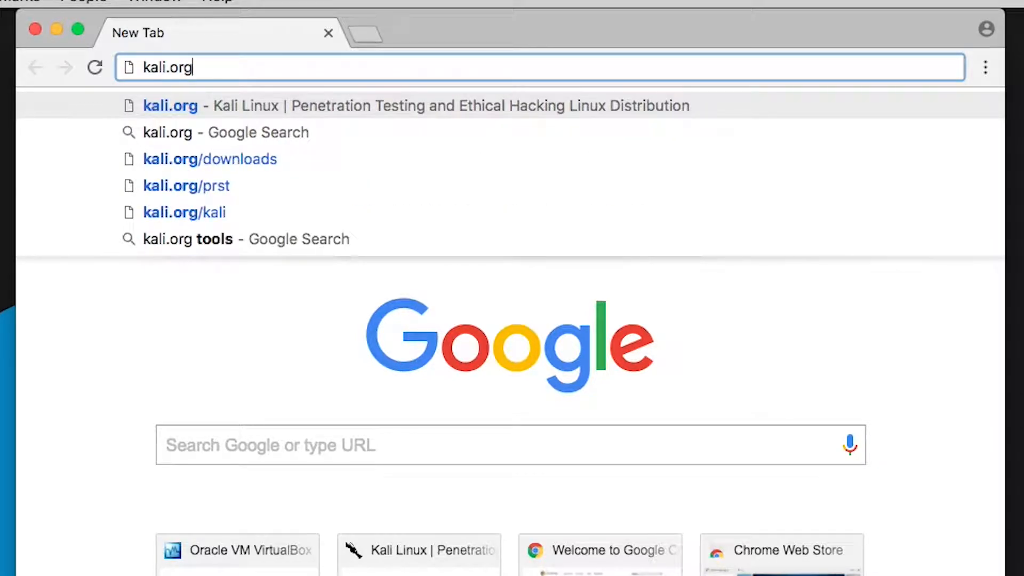
- Go to kali.org and navigate through its menu to the Download Kali Linux page
key(Return)
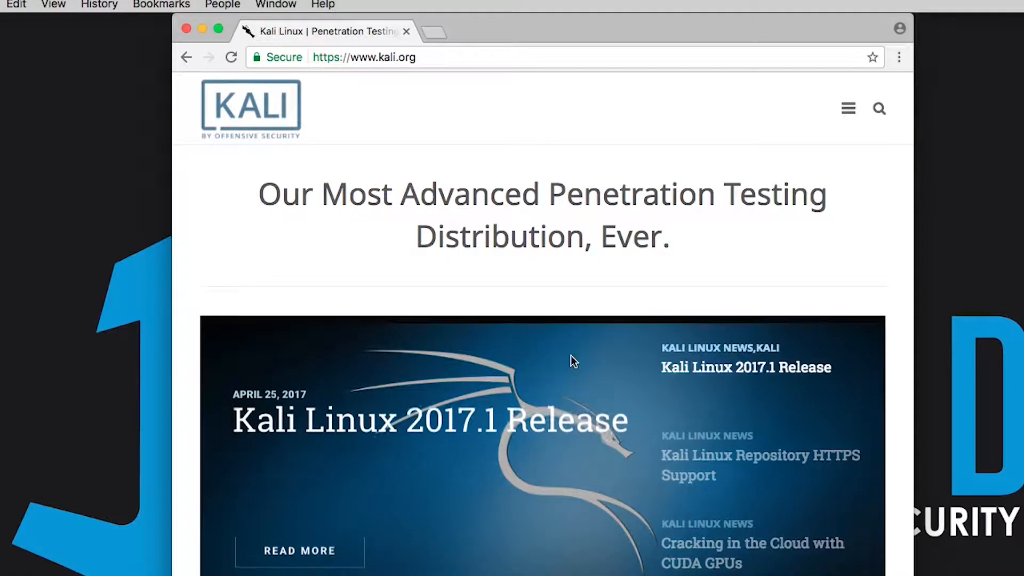
click(849, 109)
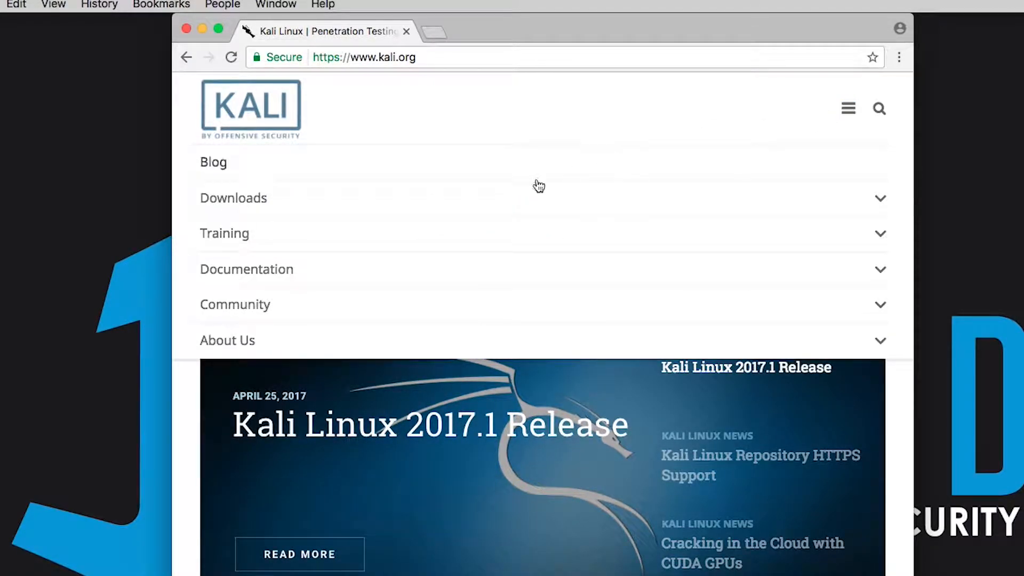
click(296, 205)
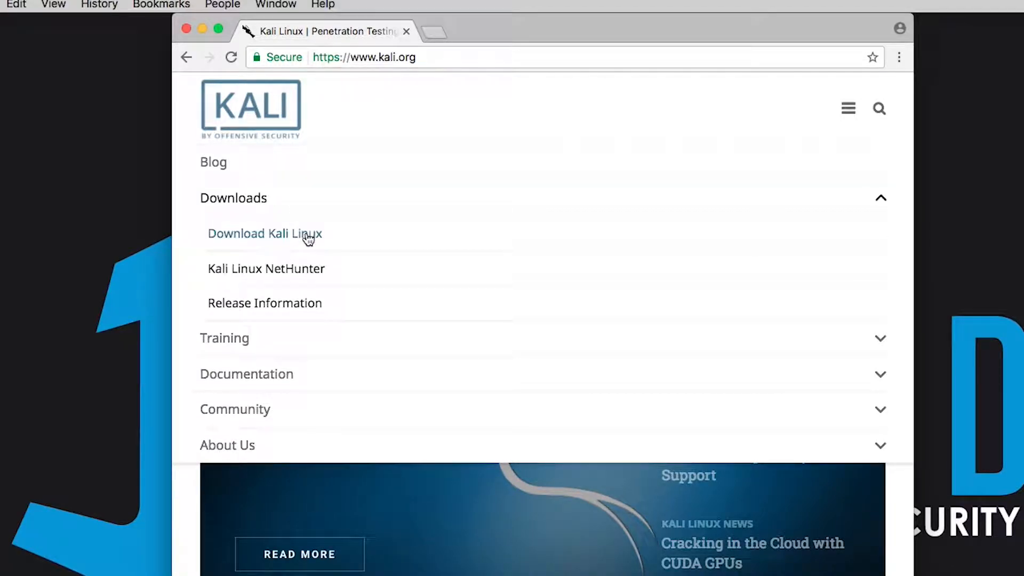
click(322, 239)
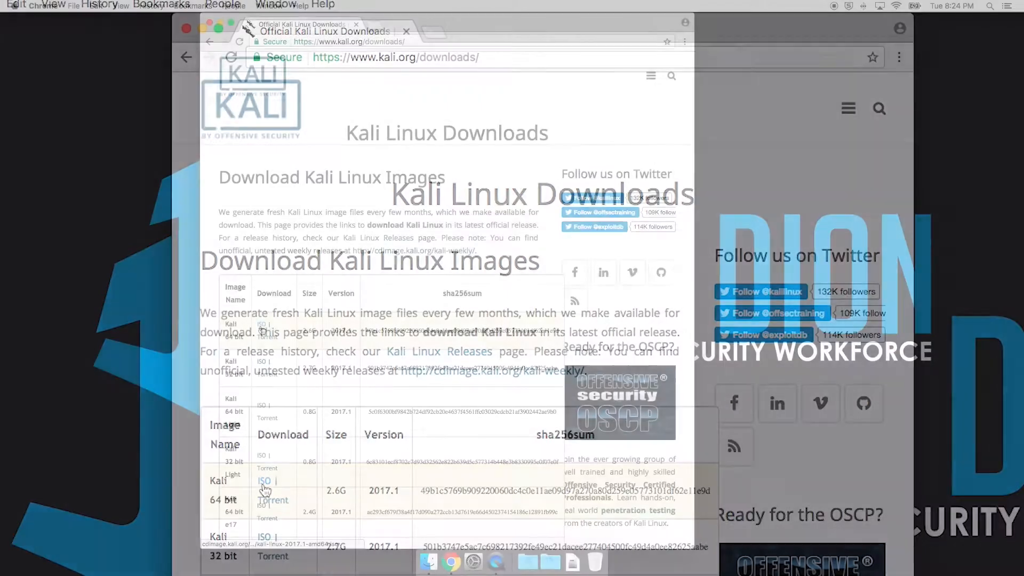
- Download the 2.6 GB Kali 64-bit 2017.1 ISO image
click(264, 483)
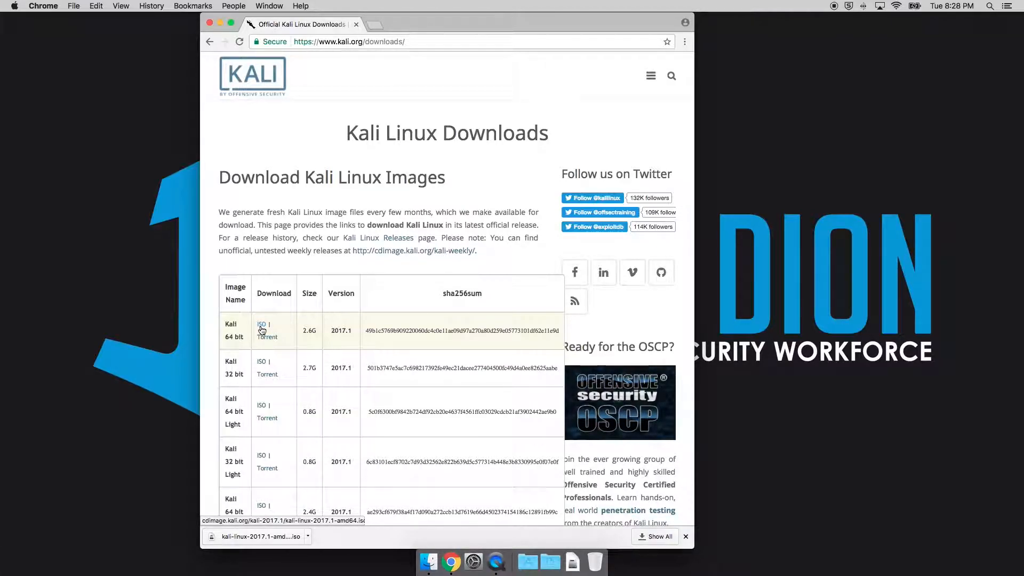
- Hide Chrome and launch VirtualBox from Applications
key(super+h)
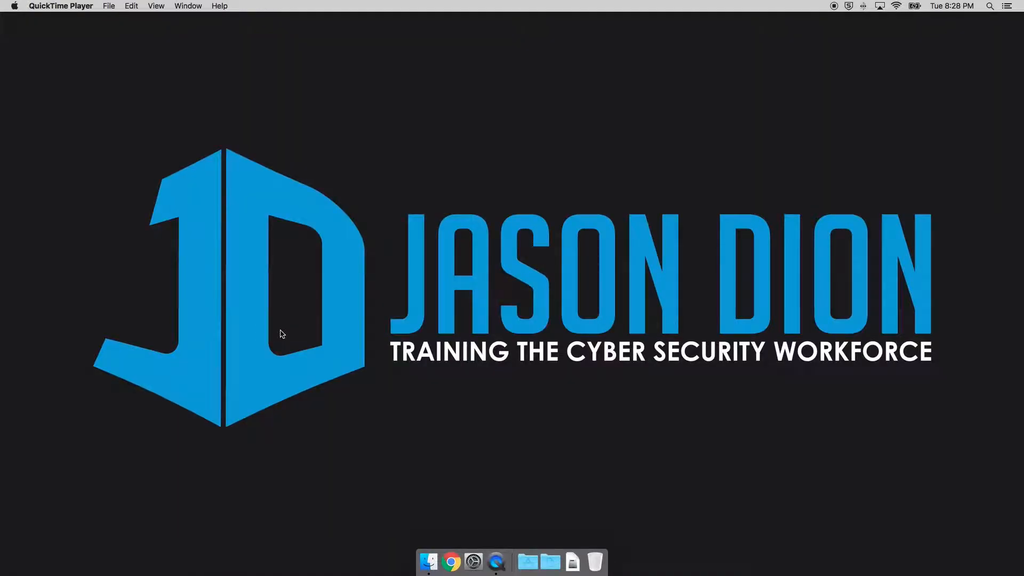
click(528, 561)
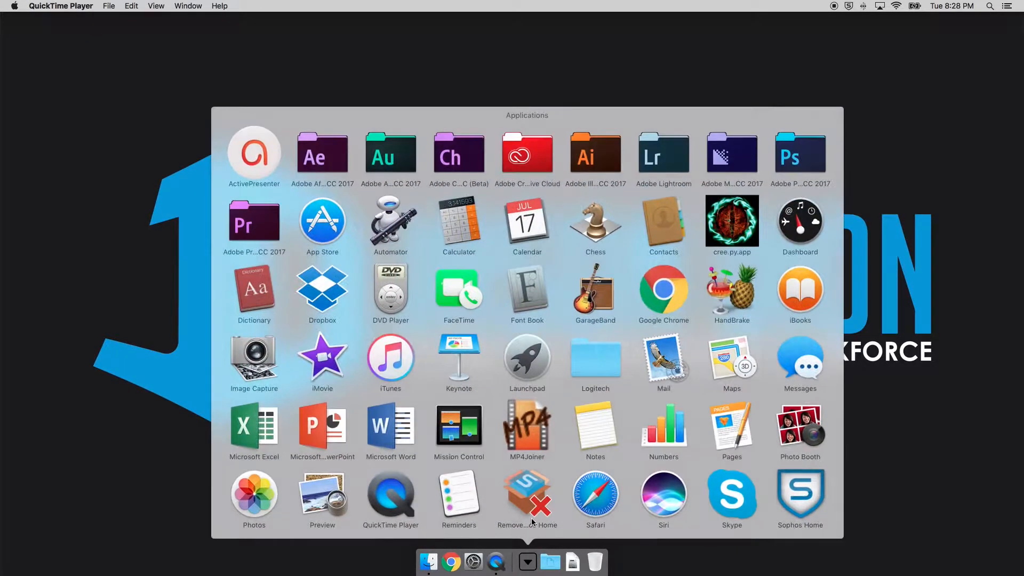
scroll(531, 520, down, 3)
click(267, 493)
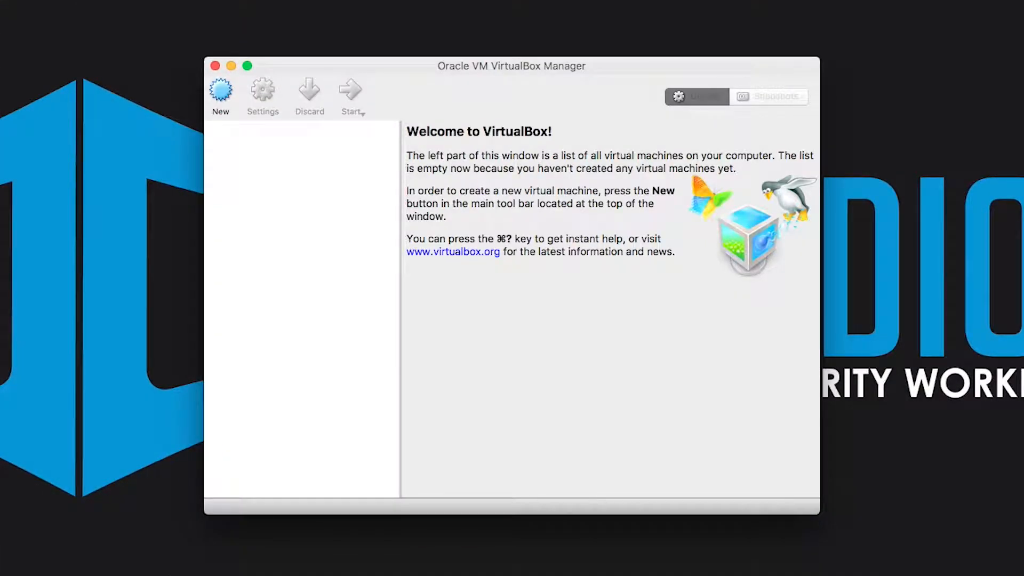
- Create a new VM named 'Kali Linux' with Linux 2.6 / 3.x / 4.x (64-bit)
click(226, 99)
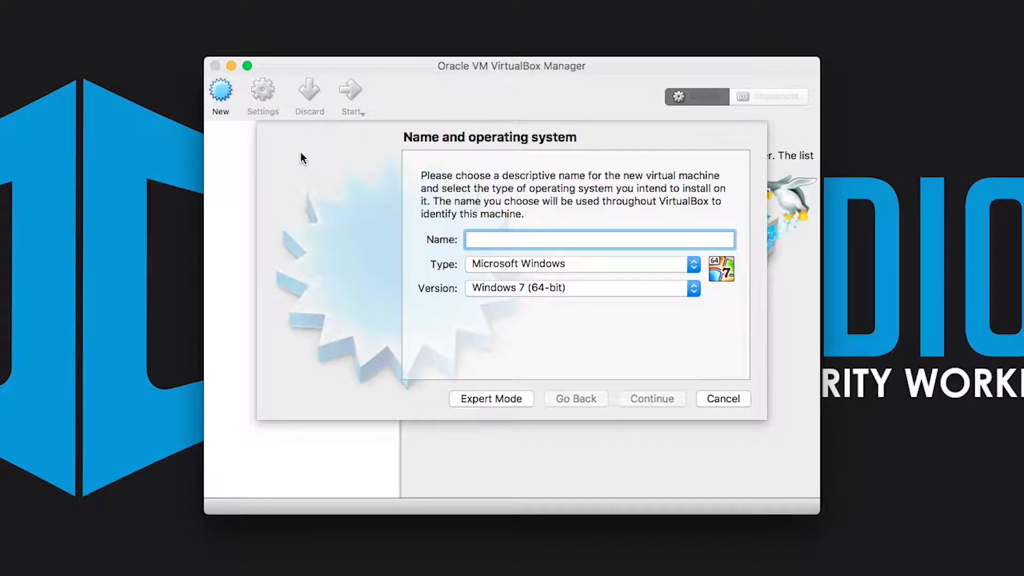
text(Kali)
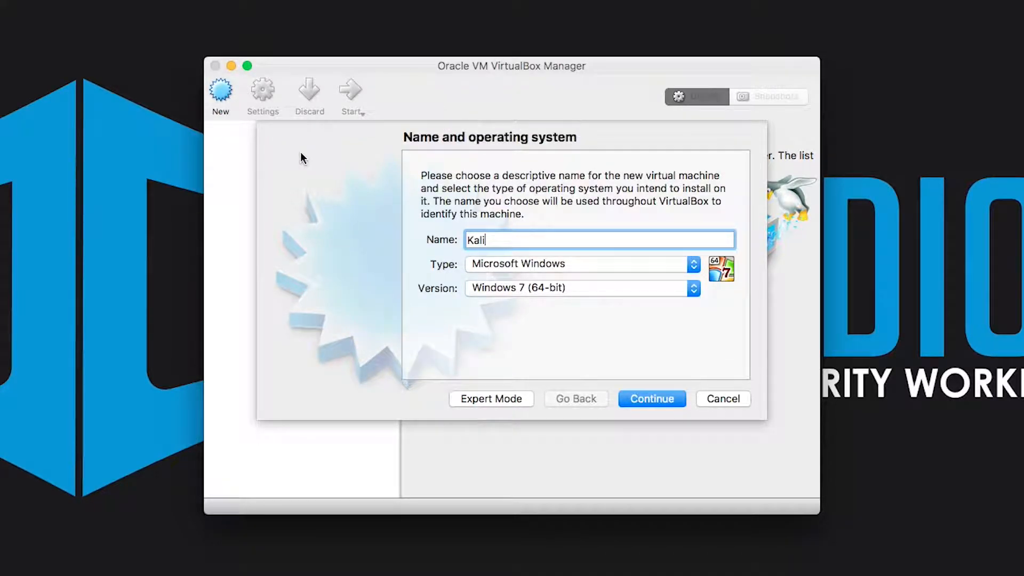
text( Linux)
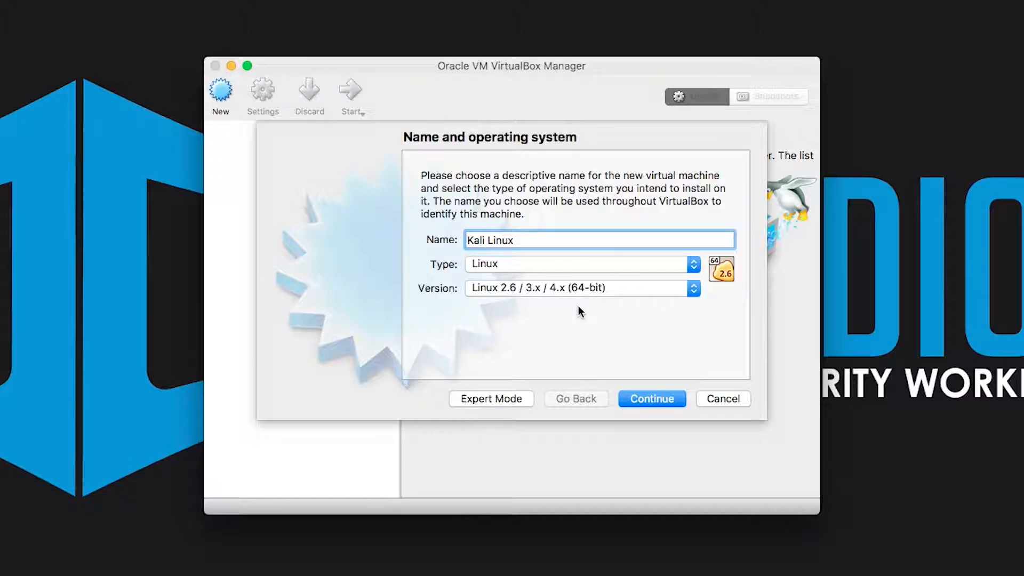
click(654, 395)
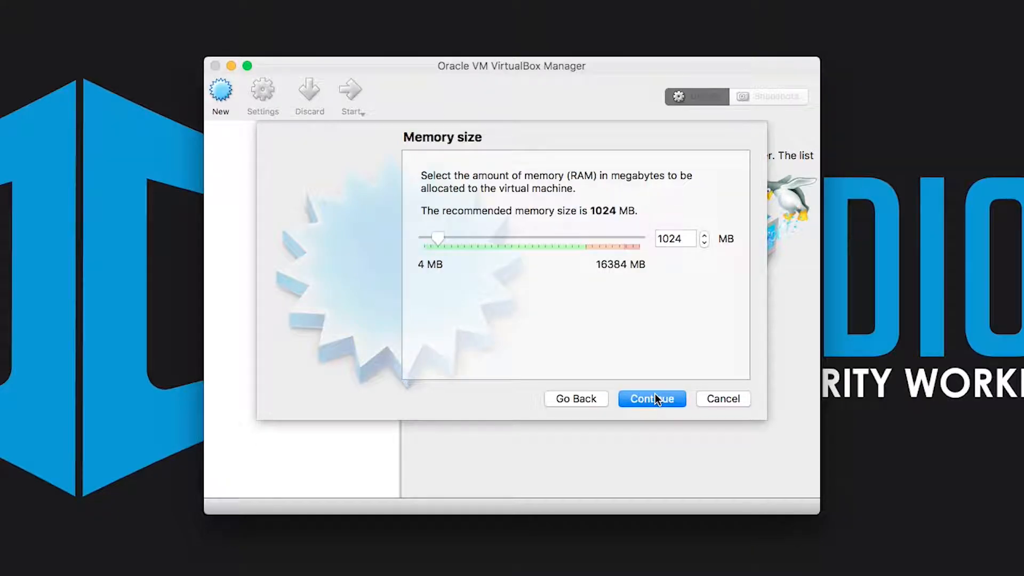
- Give the Kali Linux VM 2048 MB of memory
drag(688, 239, 642, 238)
text(2048)
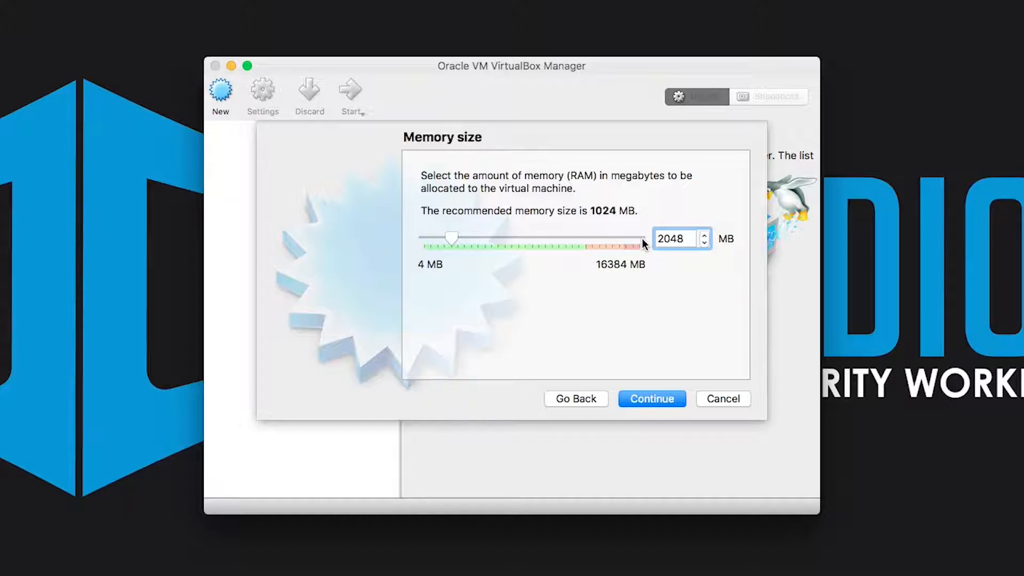
click(657, 401)
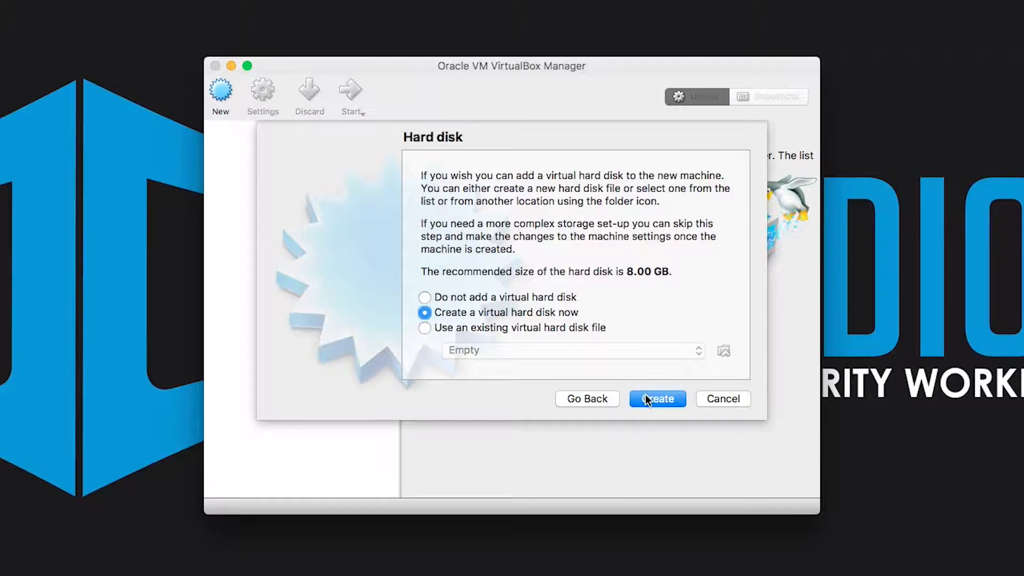
- Add a dynamically allocated 40 GB VDI hard disk and finish creating the machine
click(647, 401)
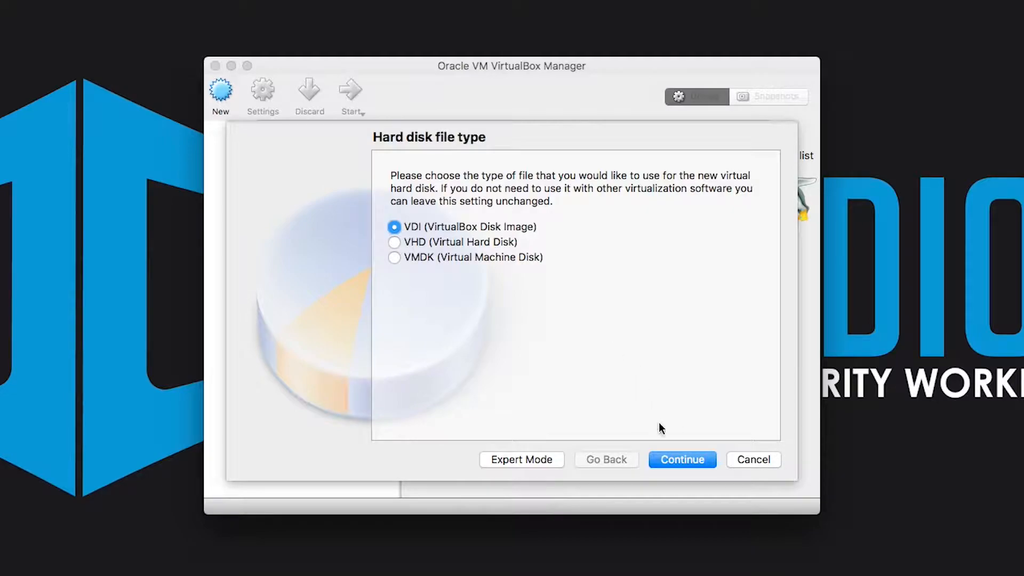
click(686, 462)
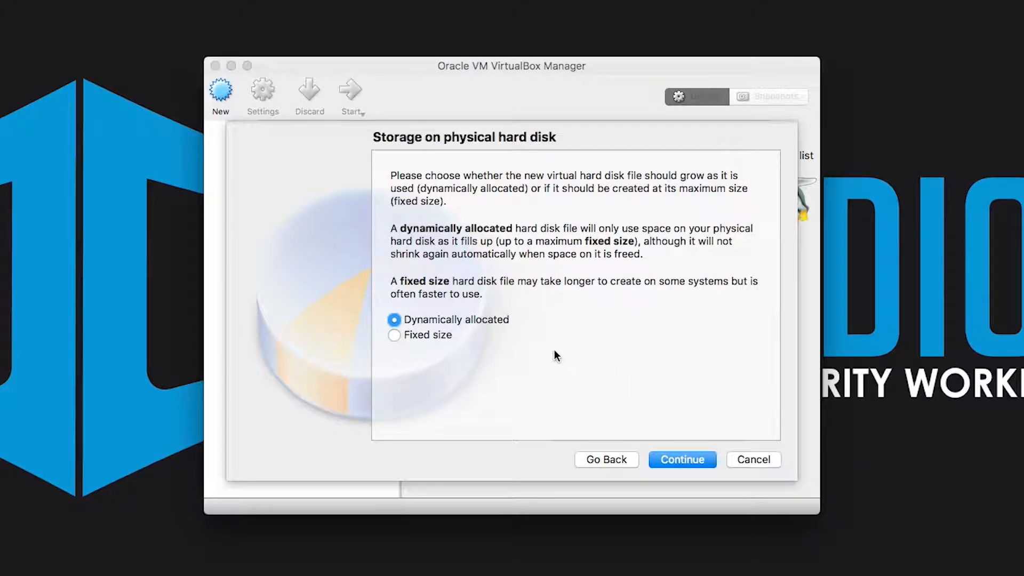
click(690, 456)
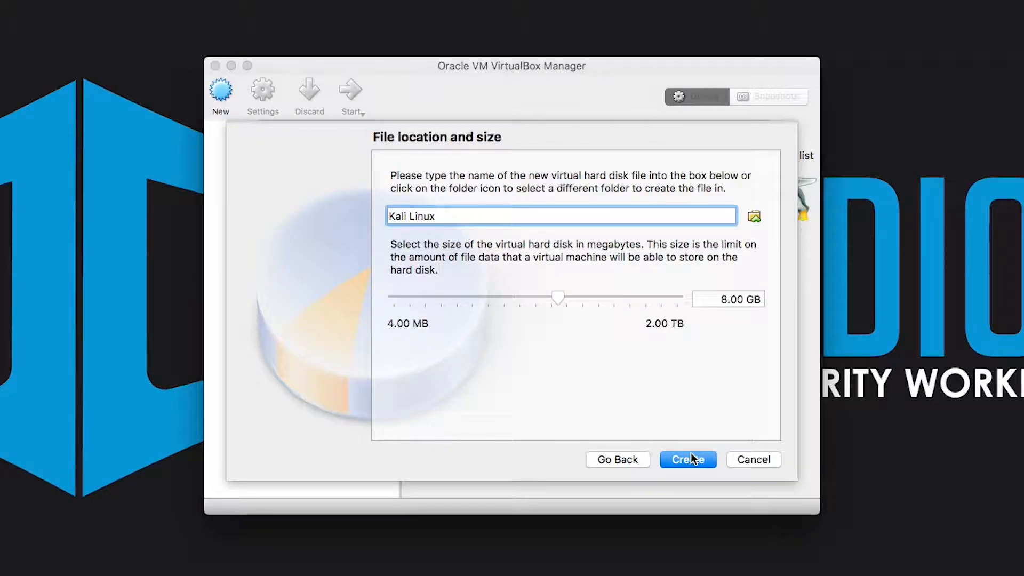
click(725, 300)
key(Delete)
text(40)
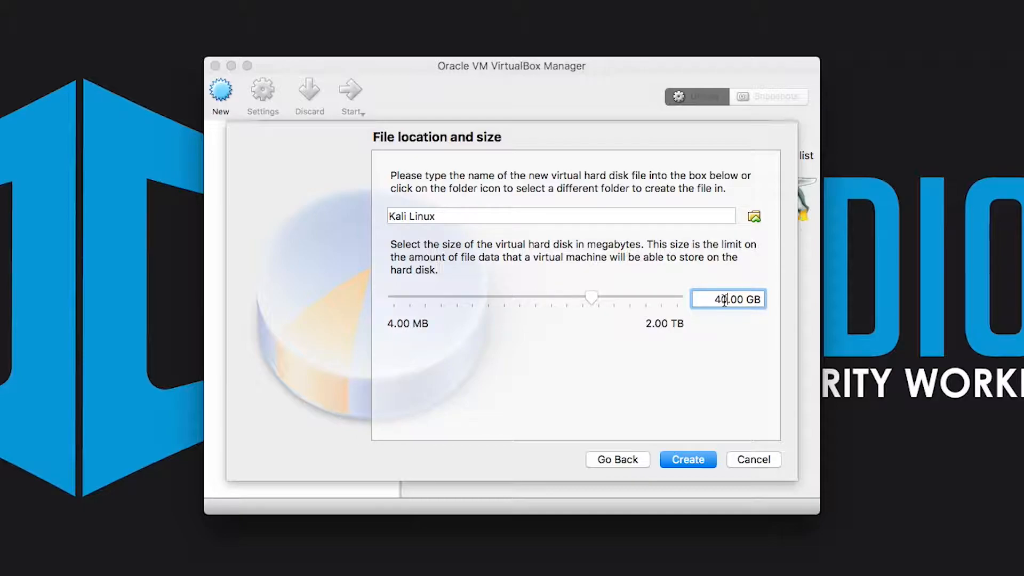
click(679, 459)
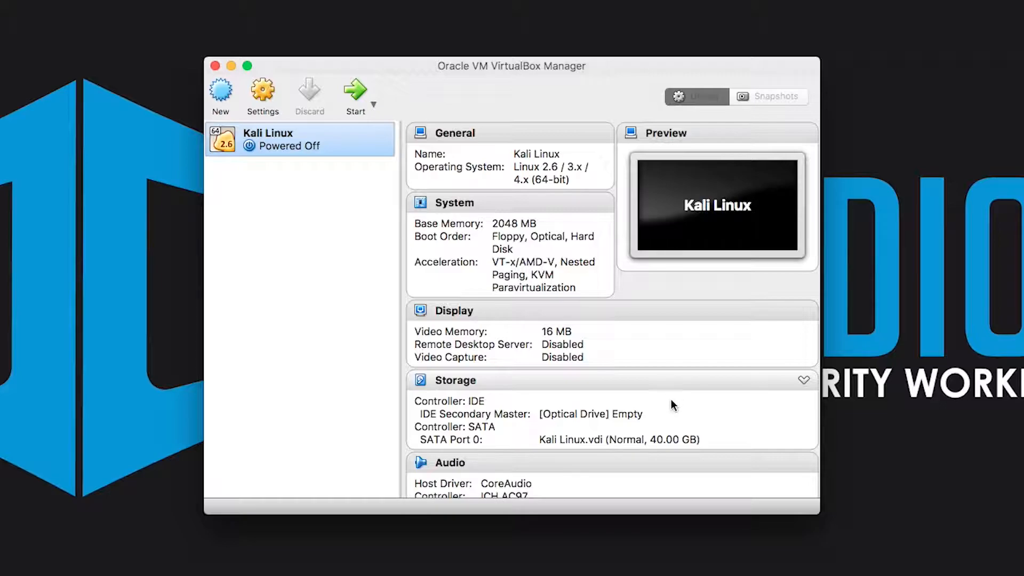
- Attach kali-linux-2017.1-amd64.iso from Downloads to the empty optical drive
click(614, 416)
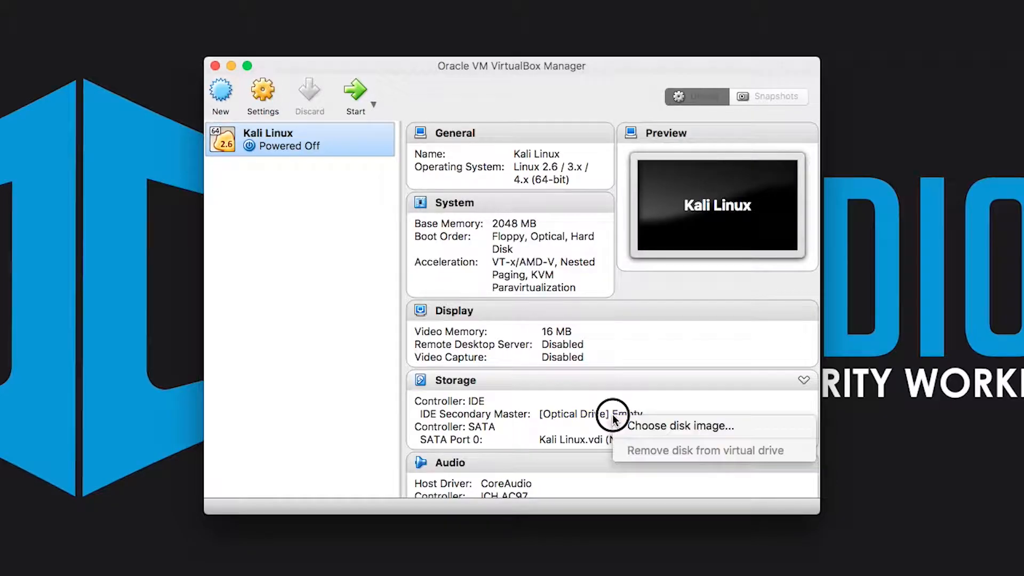
click(660, 426)
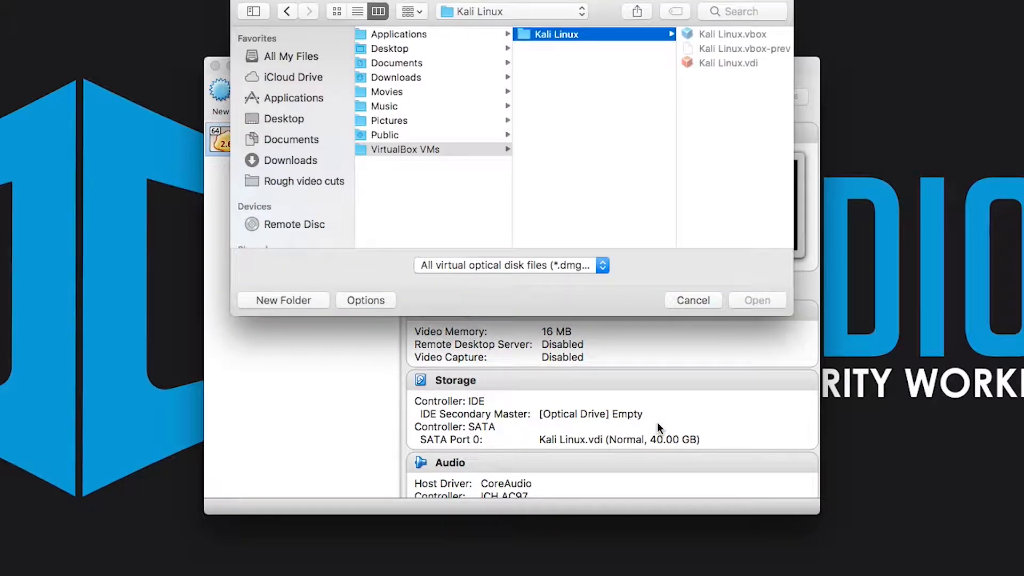
click(294, 161)
click(417, 36)
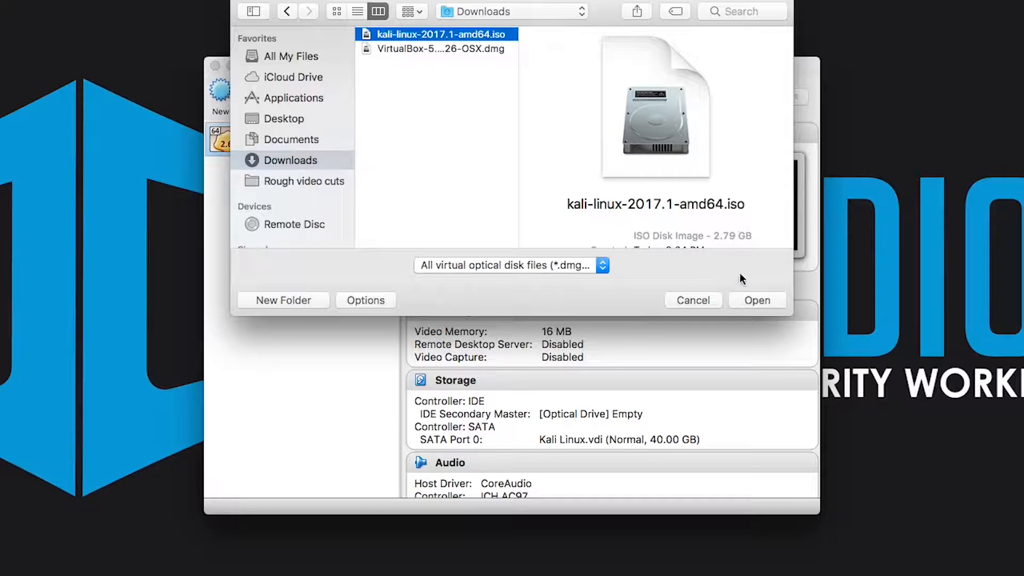
click(753, 299)
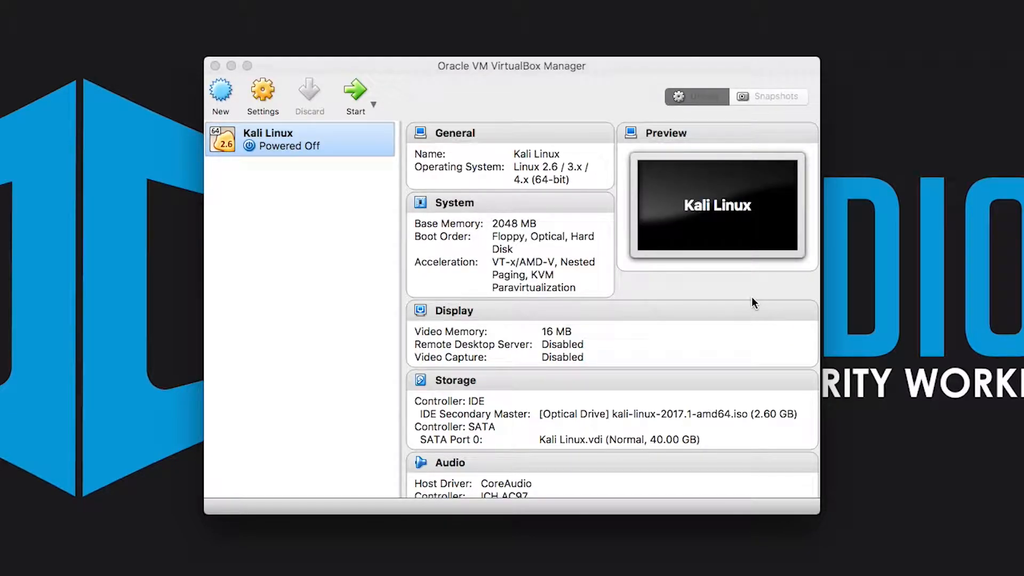
- Power on the Kali Linux virtual machine
click(325, 133)
click(356, 98)
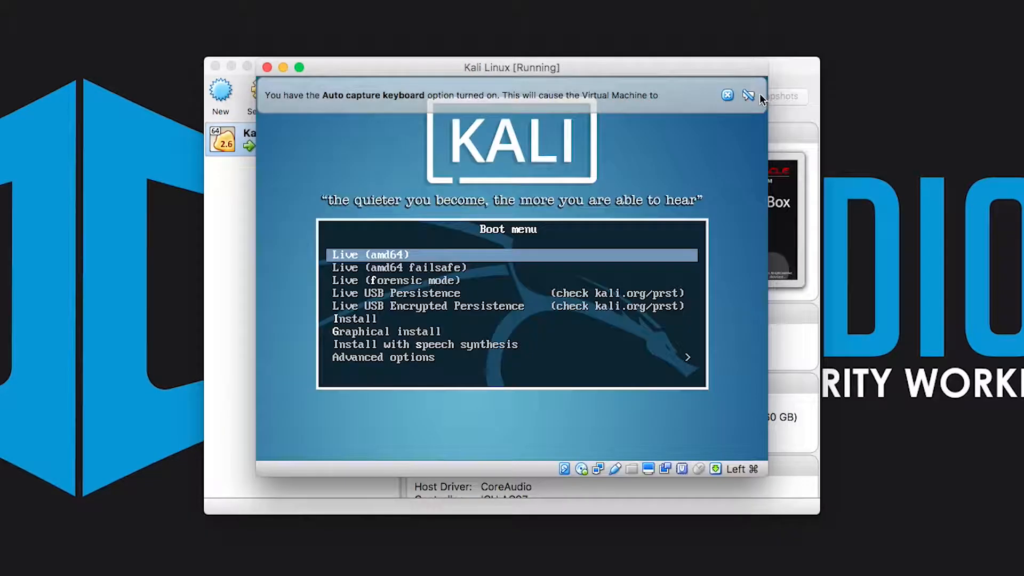
click(754, 95)
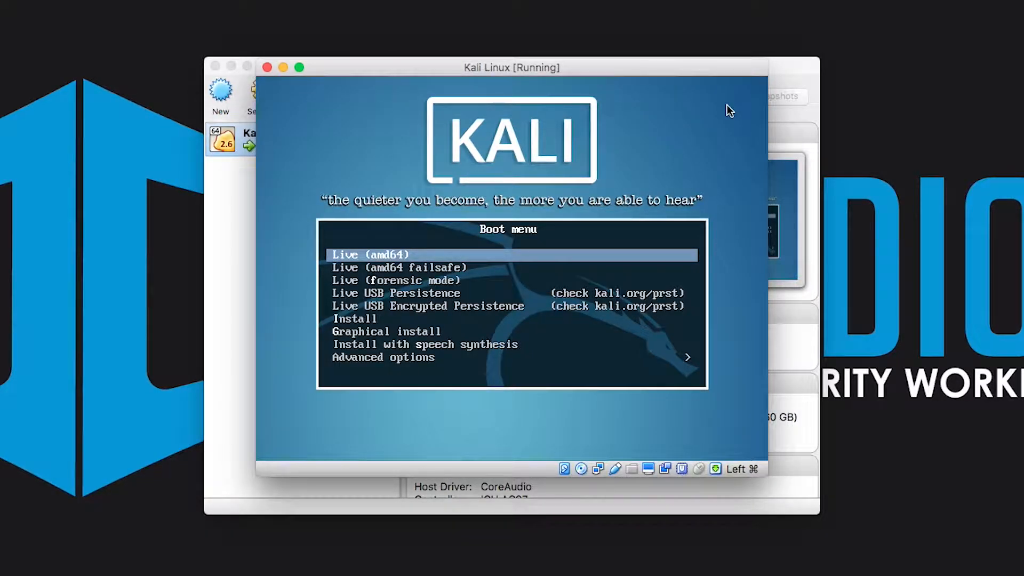
- Boot the Graphical install option from the Kali boot menu
key(Down)
key(Down)
key(Down)
key(Down)
key(Down)
key(Down)
key(Return)
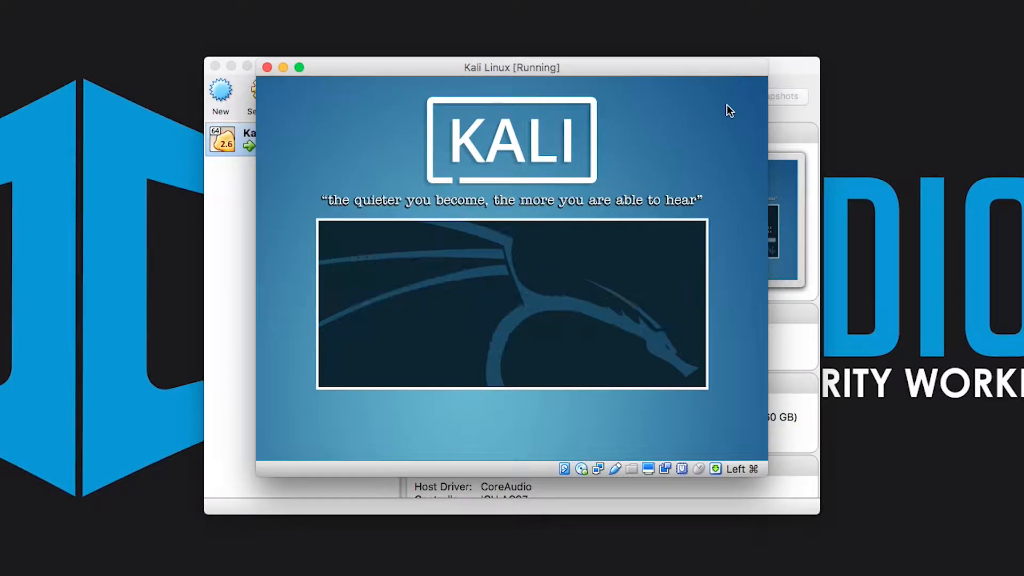
click(878, 93)
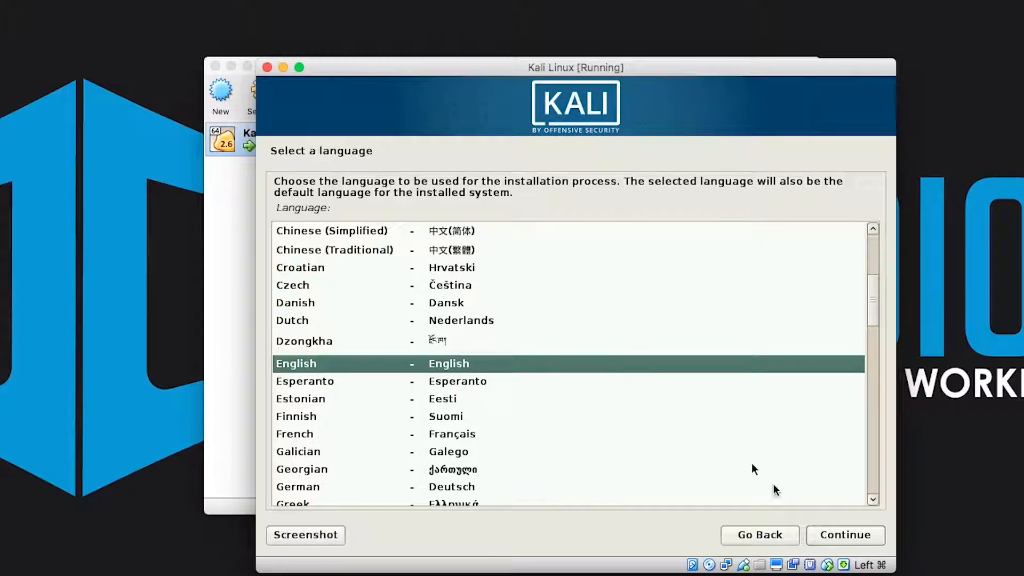
- Keep English, United States and the American English keymap in the installer
click(863, 539)
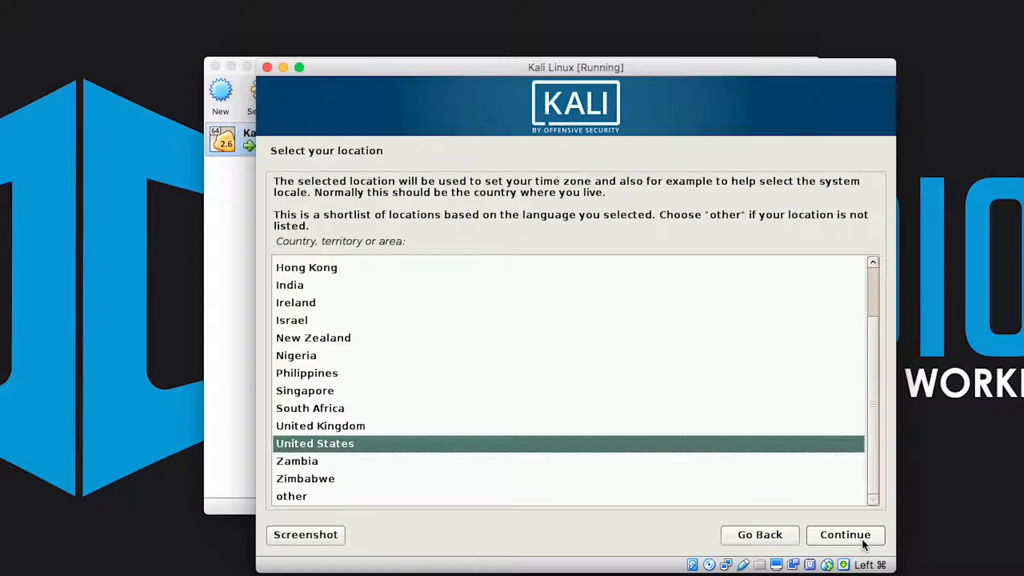
click(862, 539)
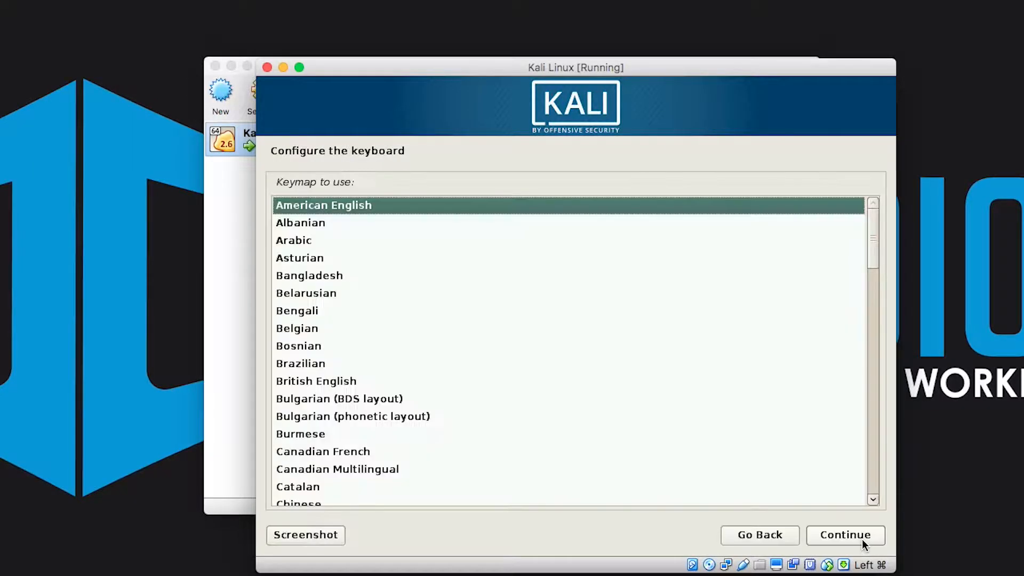
click(863, 540)
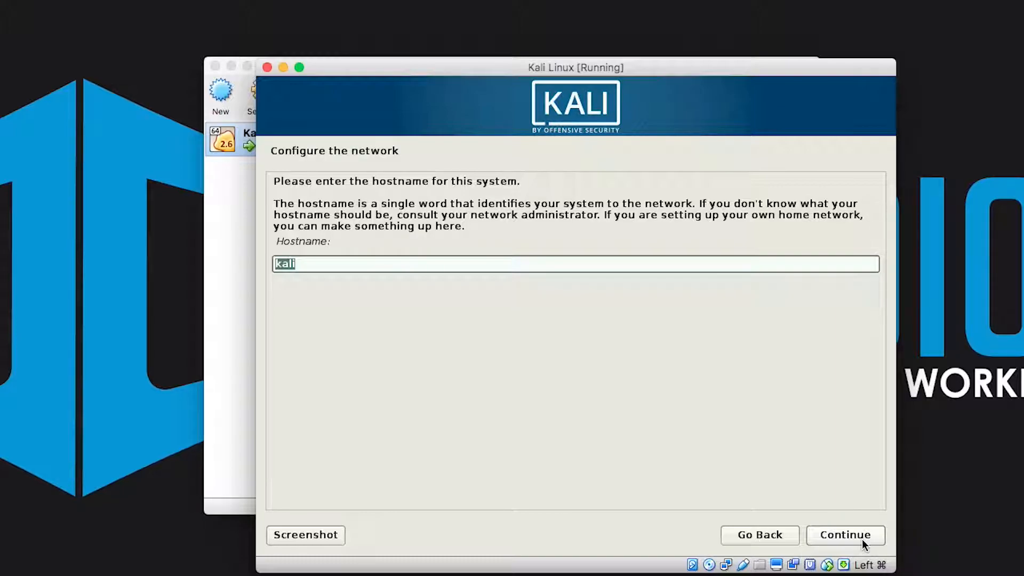
- Accept 'kali' as the hostname and leave the domain name blank
click(862, 539)
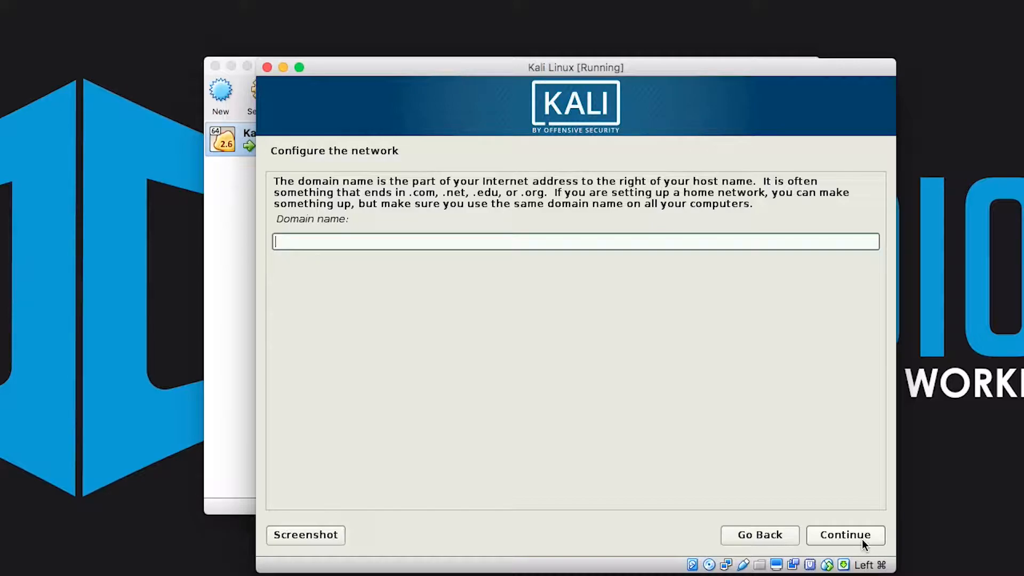
click(863, 542)
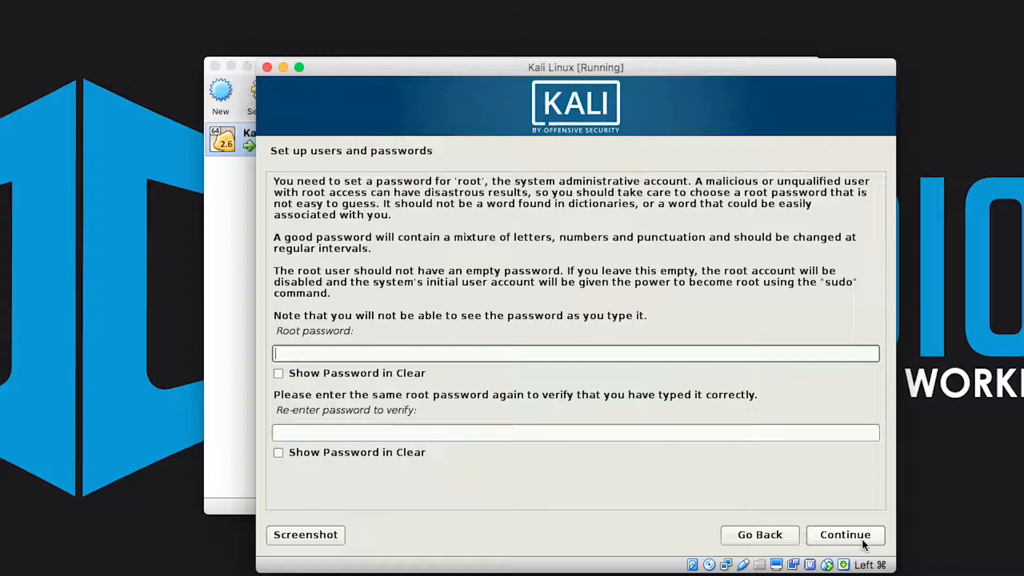
- Enter and confirm the root password, shown in clear text, and continue
text(toor)
click(278, 374)
click(287, 426)
text(toor)
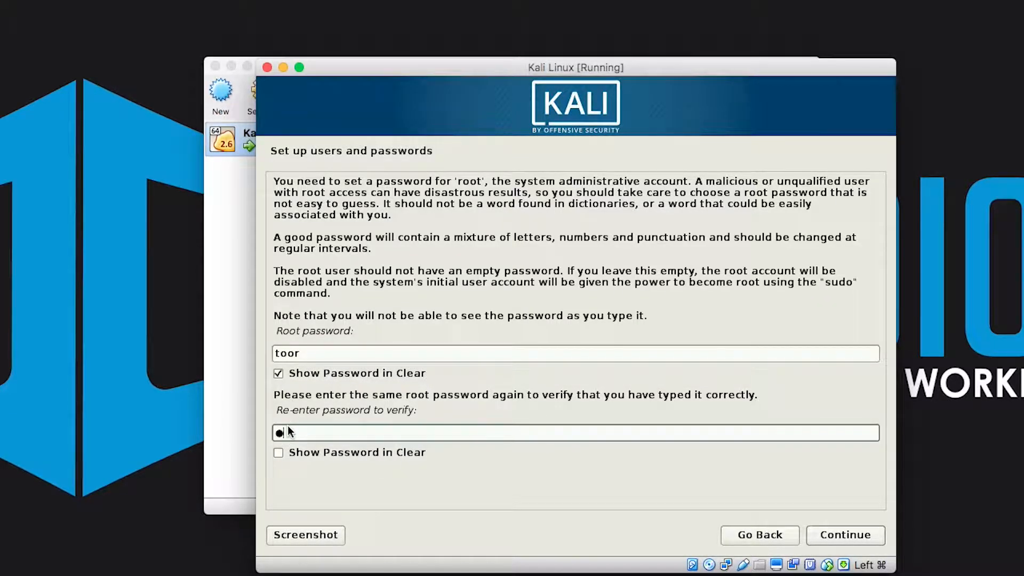
click(279, 453)
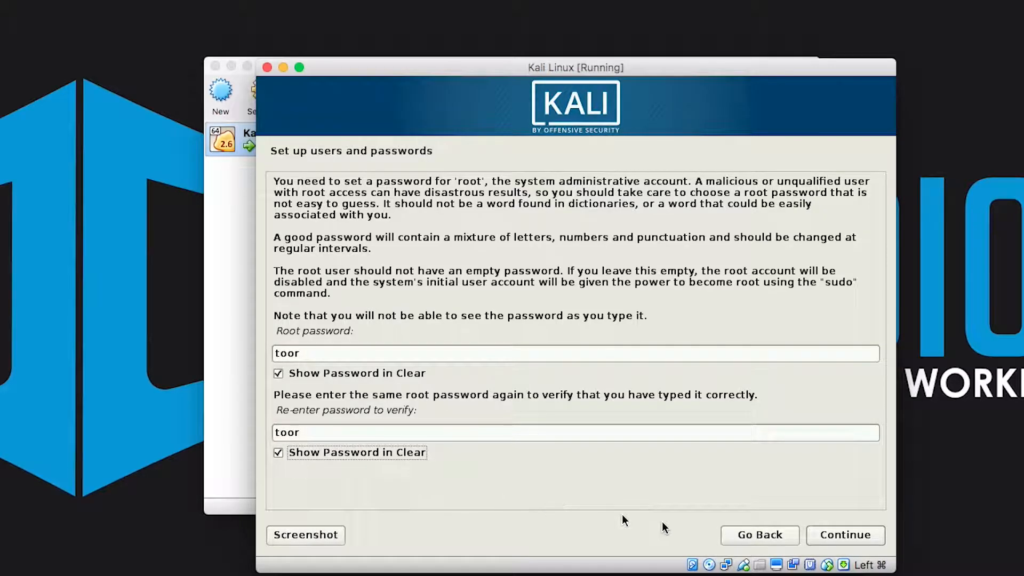
click(836, 537)
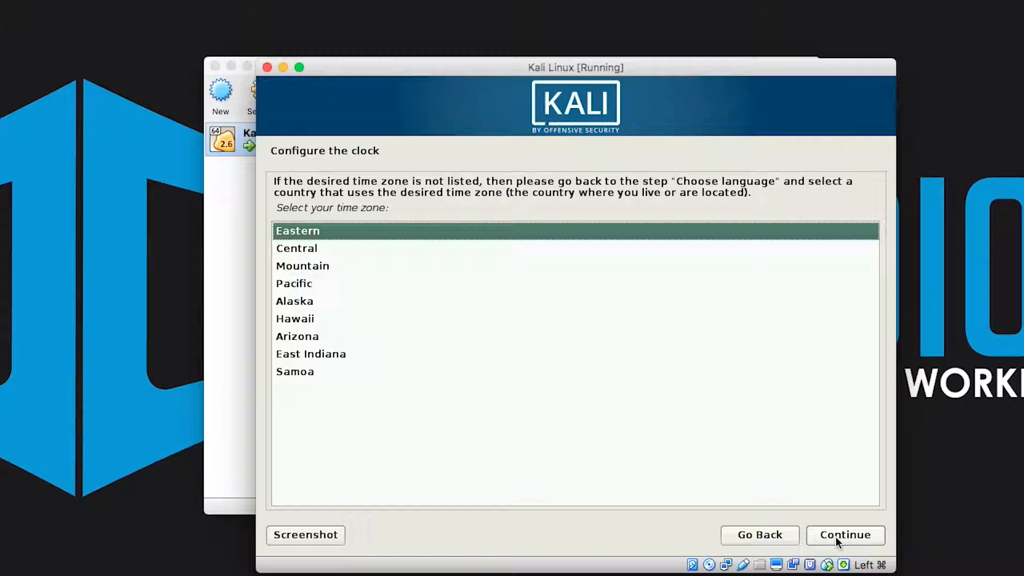
- Confirm Eastern as the installer's time zone
click(837, 537)
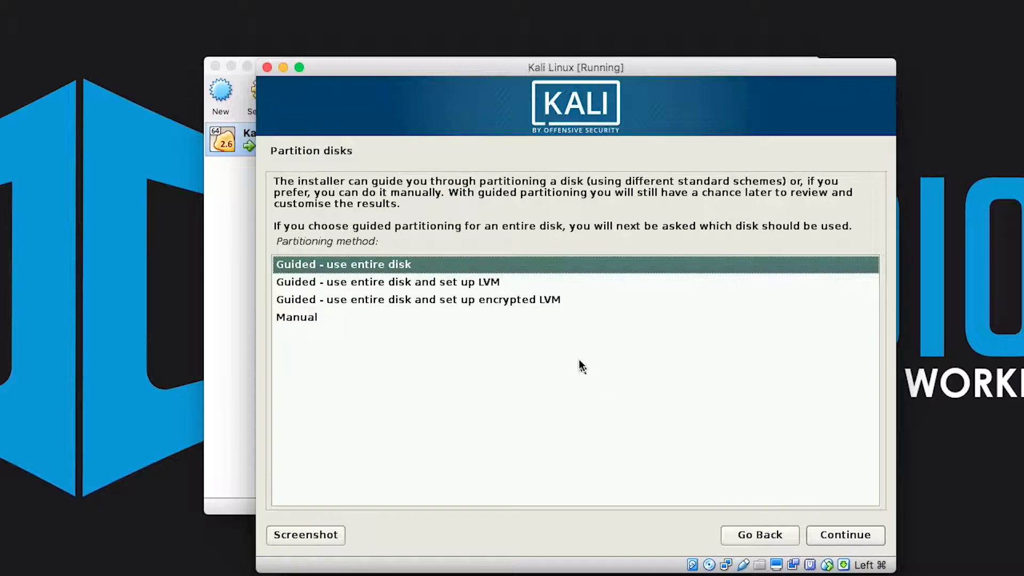
- Use guided partitioning of the entire 42.9 GB sda disk with all files in one partition
click(841, 536)
click(526, 231)
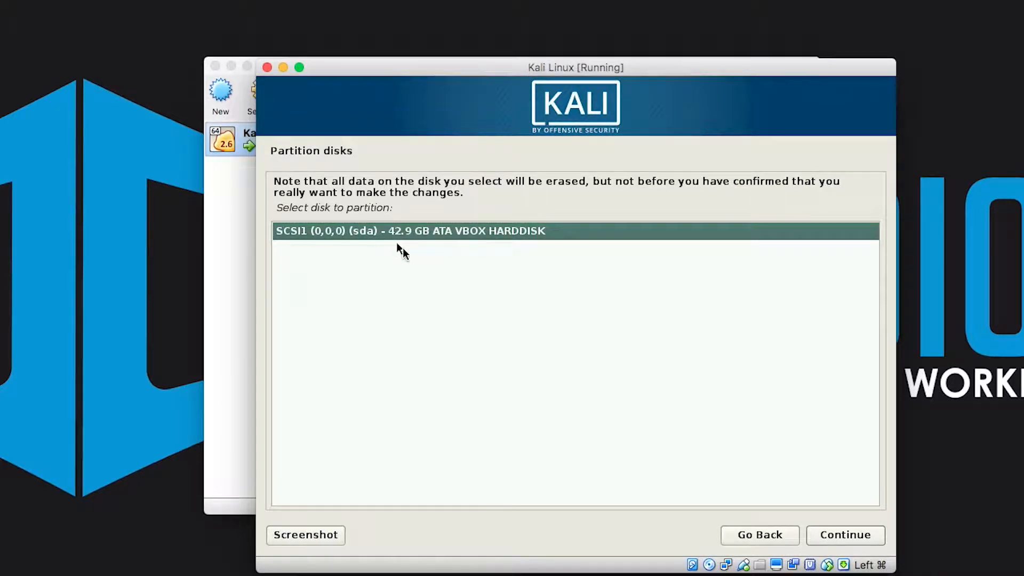
click(849, 534)
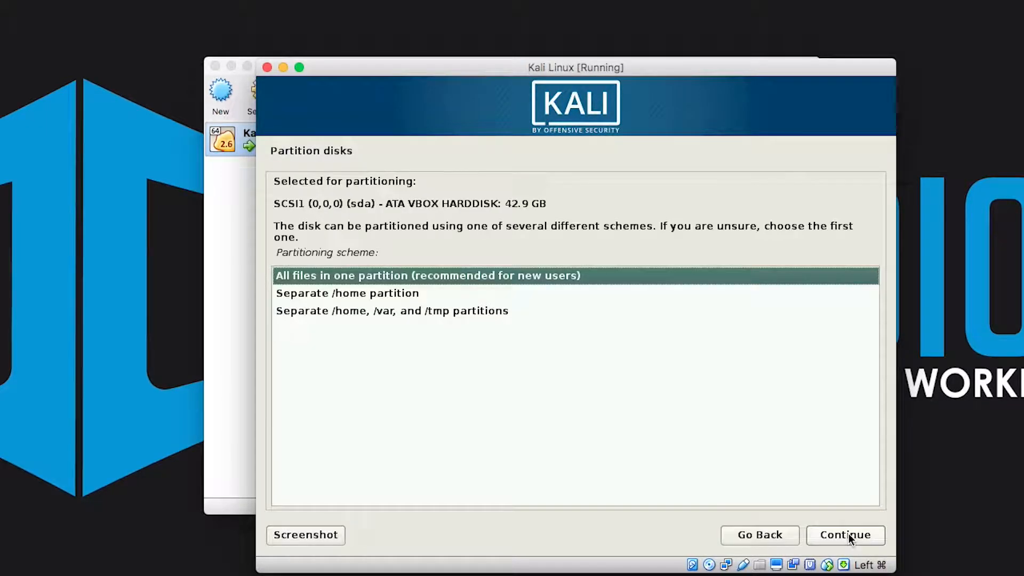
click(469, 275)
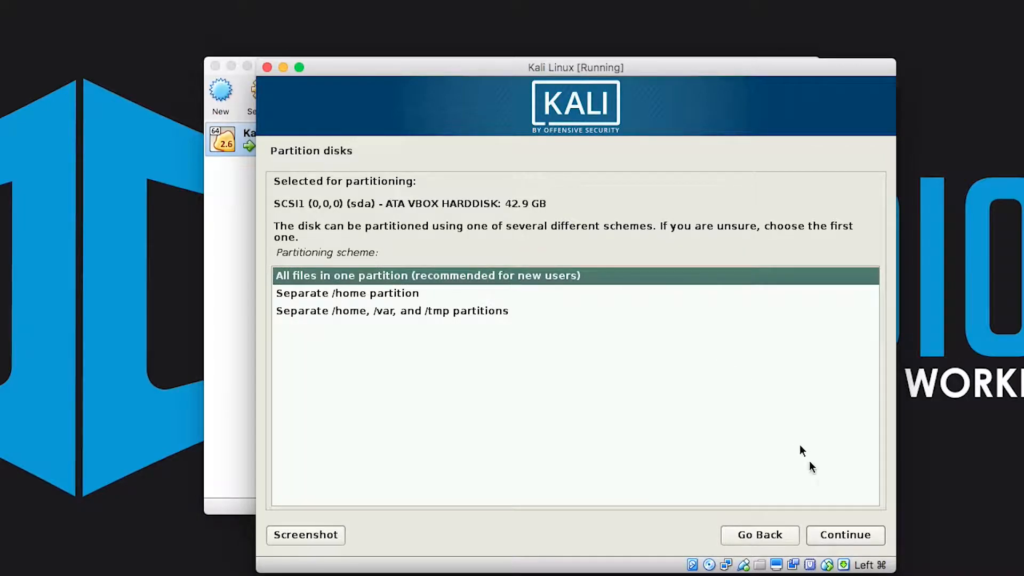
click(852, 537)
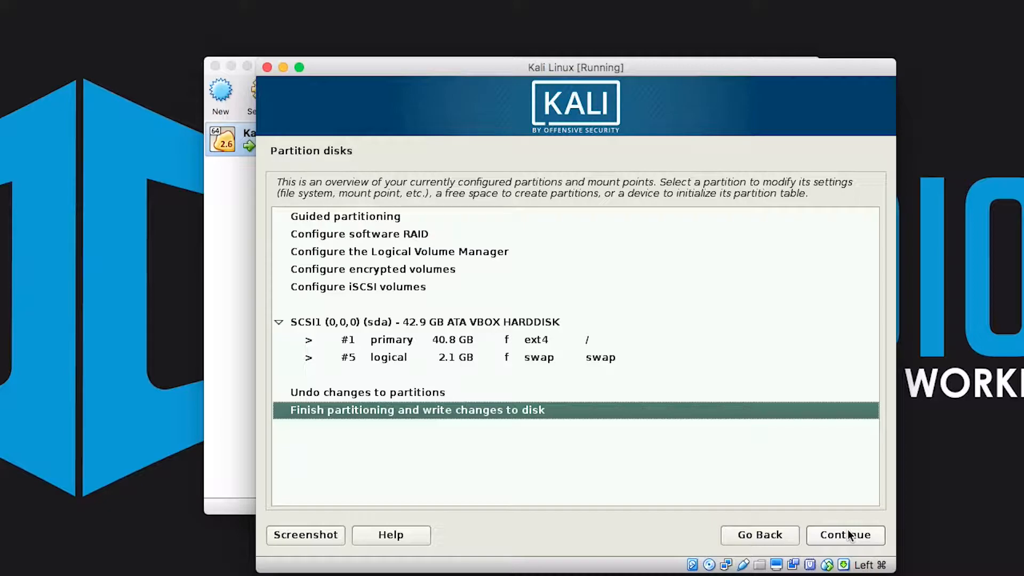
- Finish partitioning and confirm writing the changes to disk
click(850, 535)
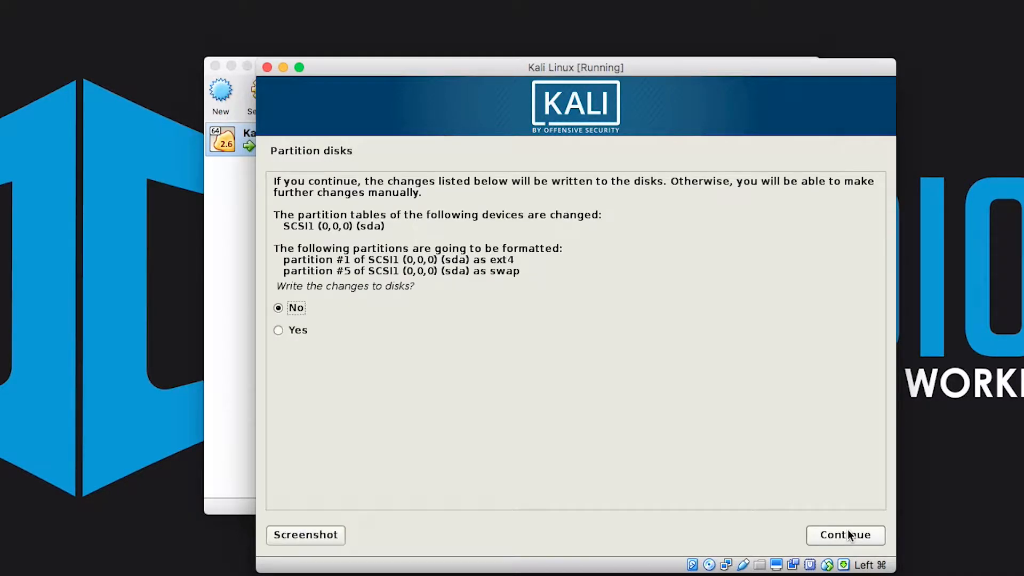
click(282, 329)
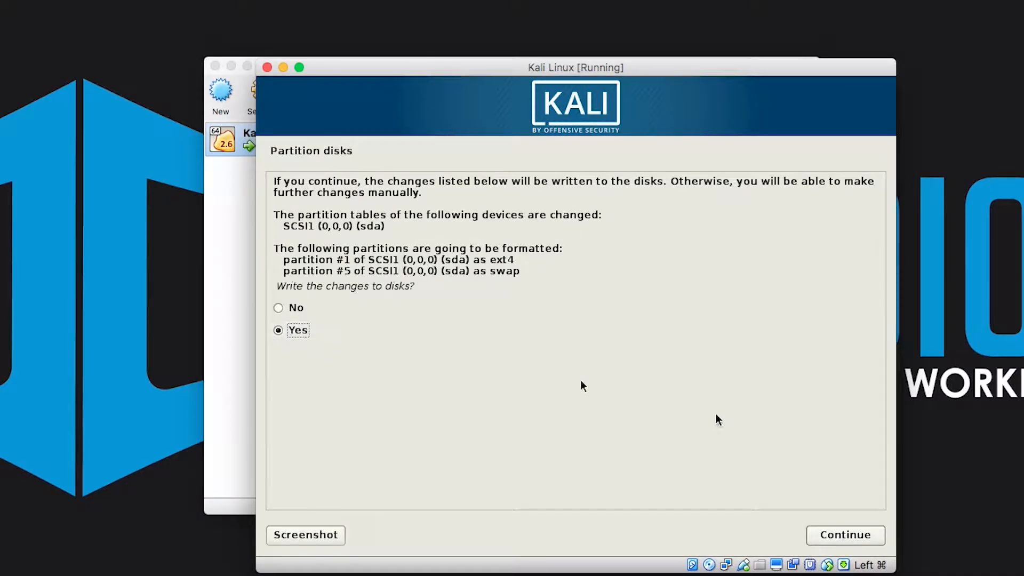
click(848, 535)
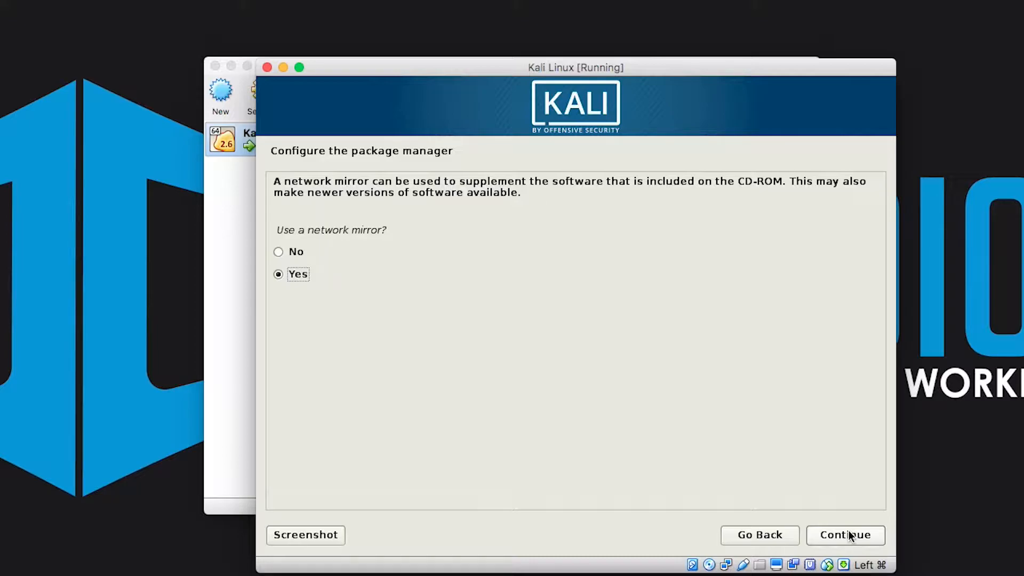
- Accept using a network mirror and leave the HTTP proxy blank
click(849, 536)
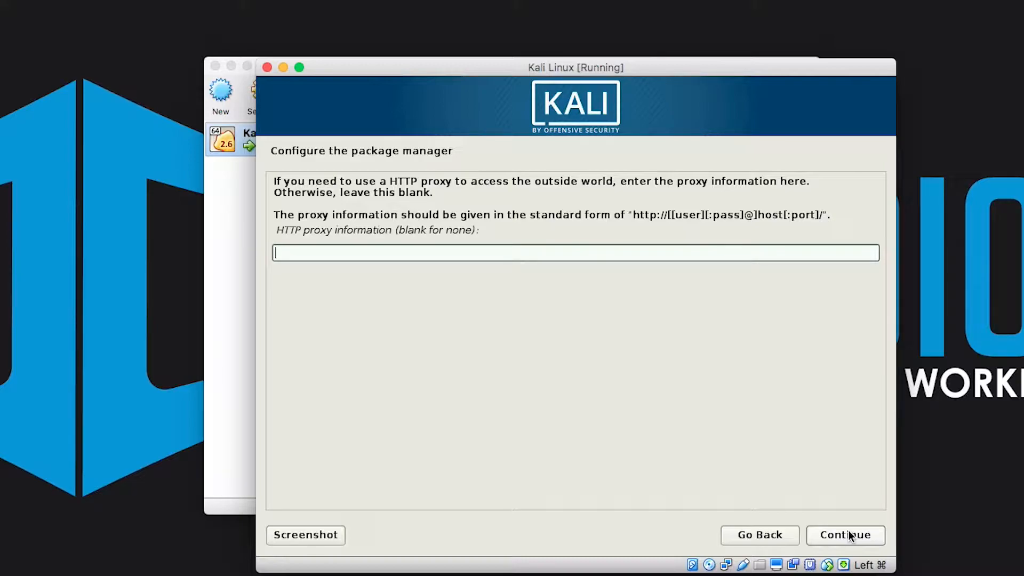
click(849, 535)
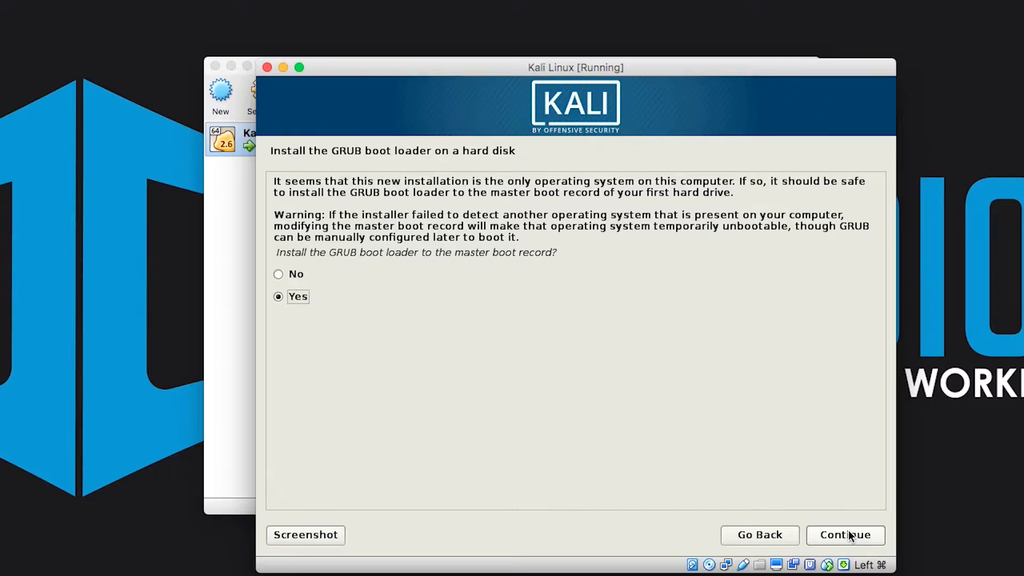
- Install the GRUB boot loader to the master boot record on /dev/sda
click(849, 535)
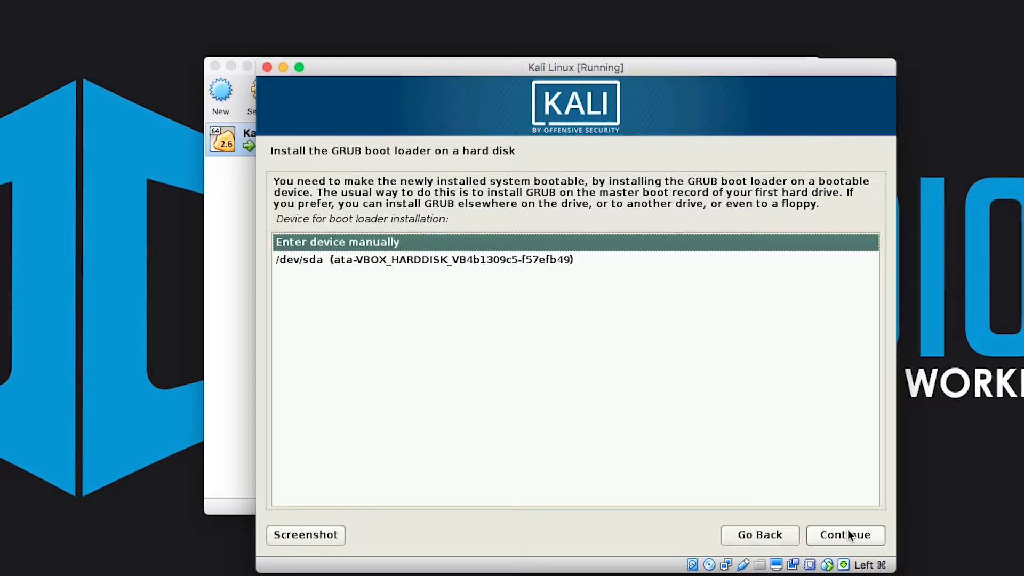
click(478, 261)
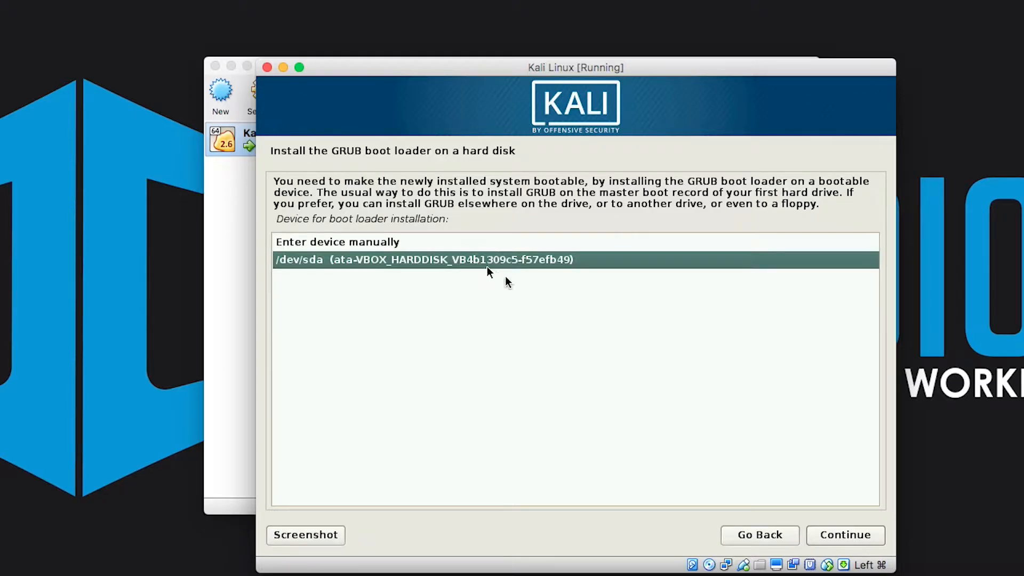
click(837, 537)
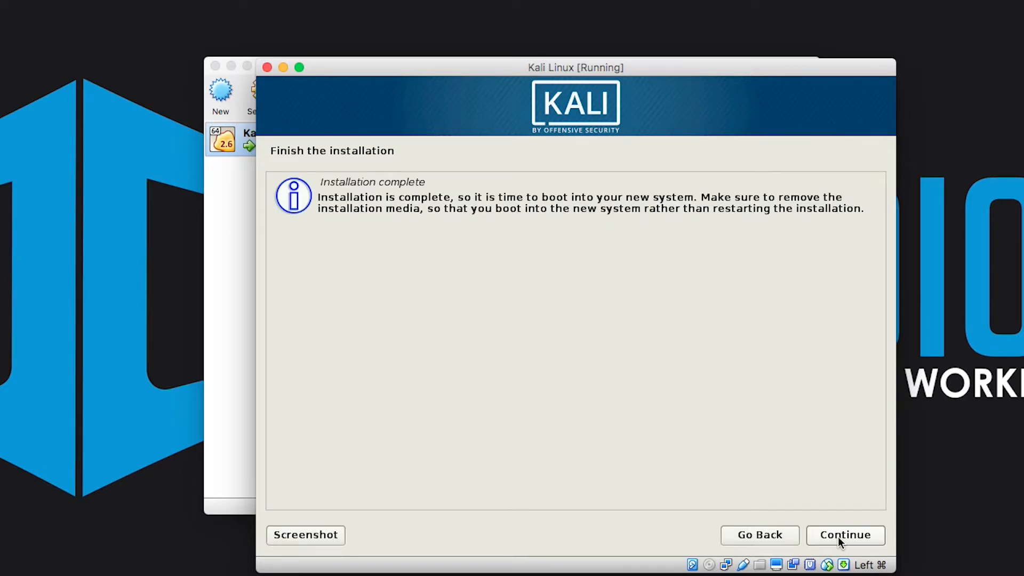
- Finish the installation, reboot, and log in as root with the account password
click(839, 539)
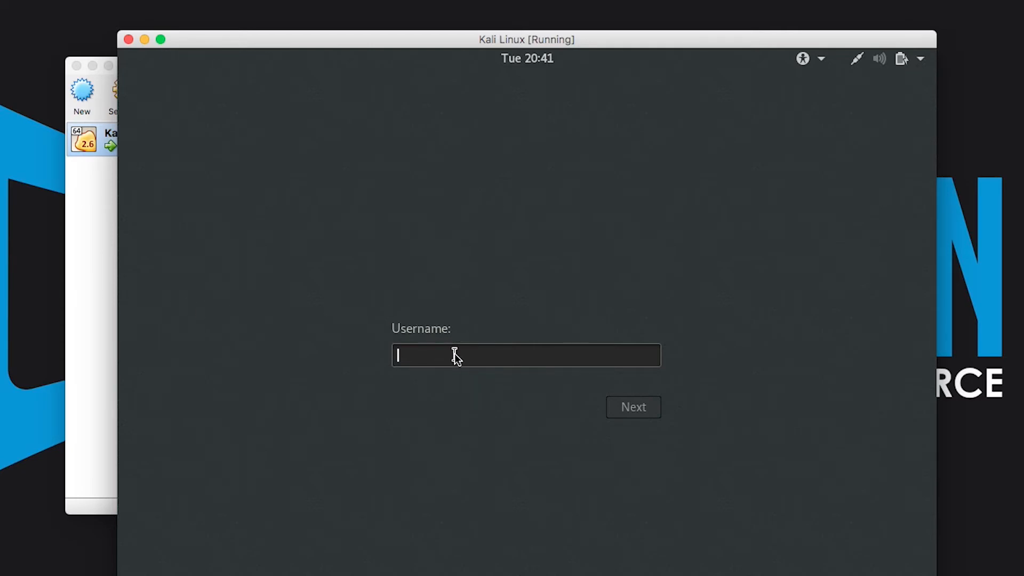
text(root)
key(Return)
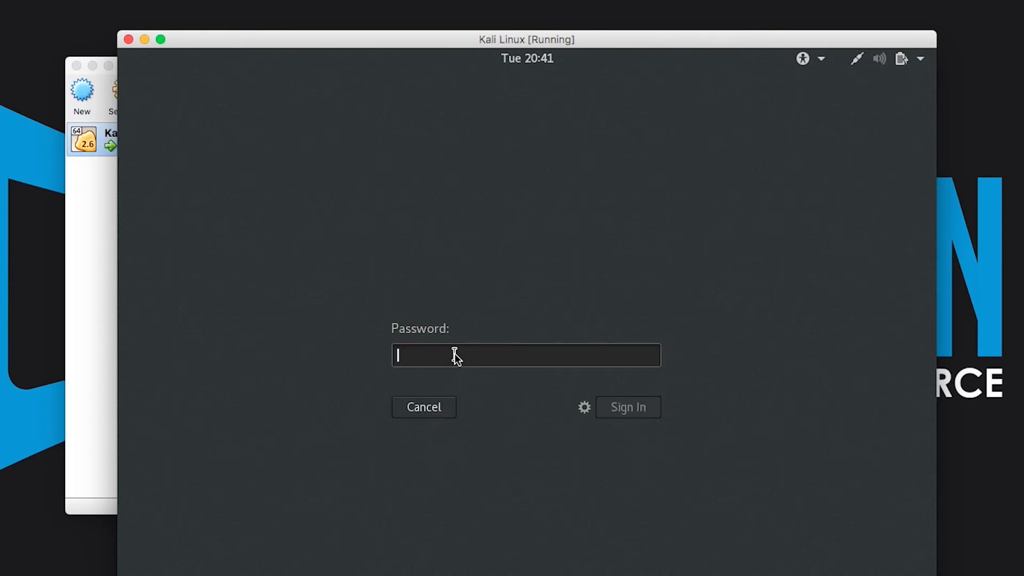
text(toor)
key(Return)
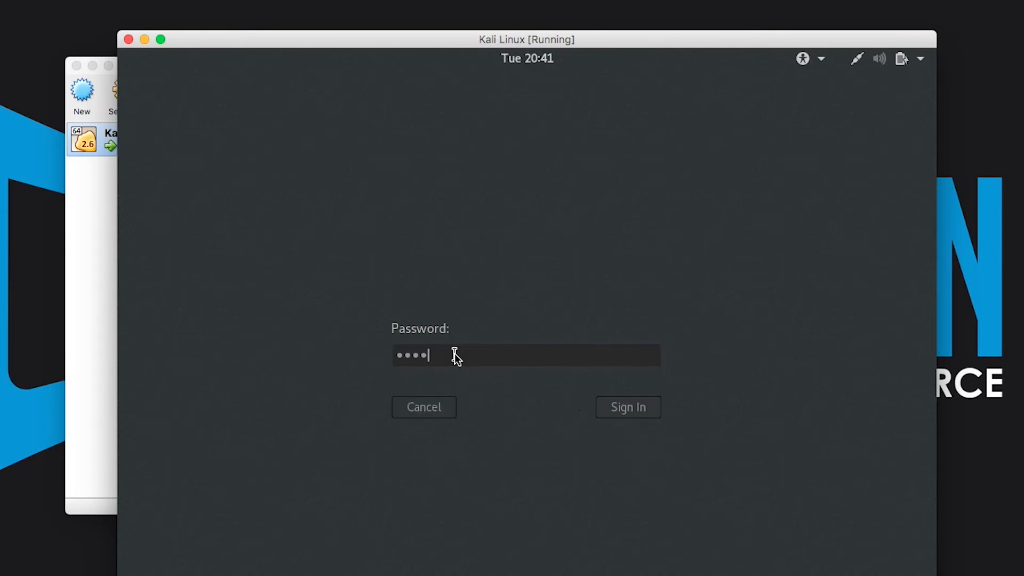